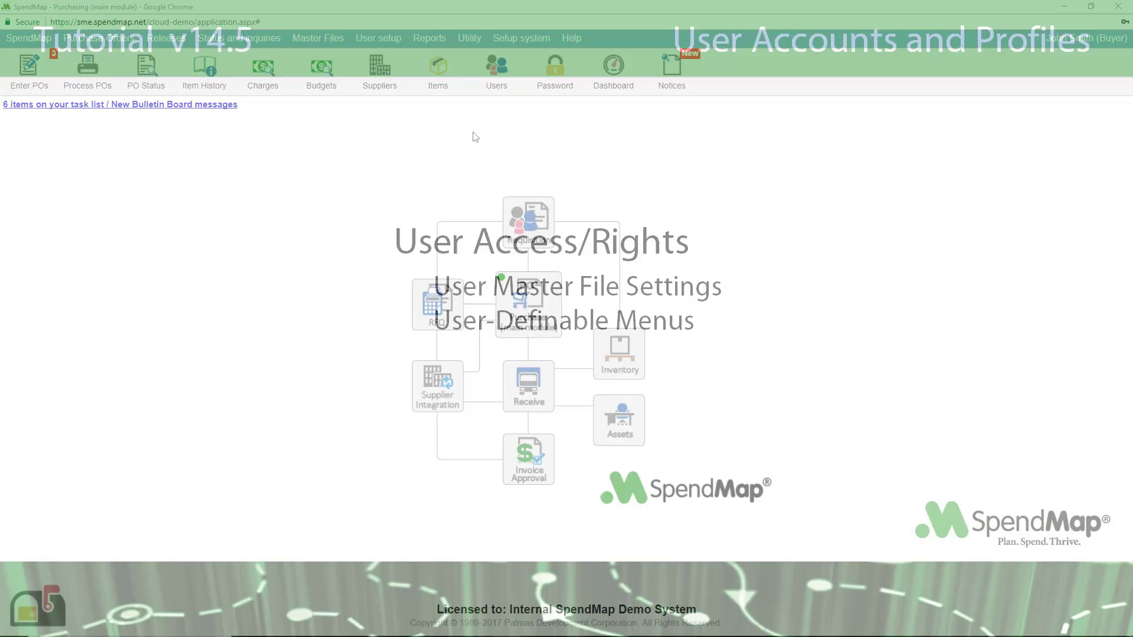
# Step: Open User Setup's maintenance records to show an Accounts Payable user's name and address
pyautogui.click(397, 39)
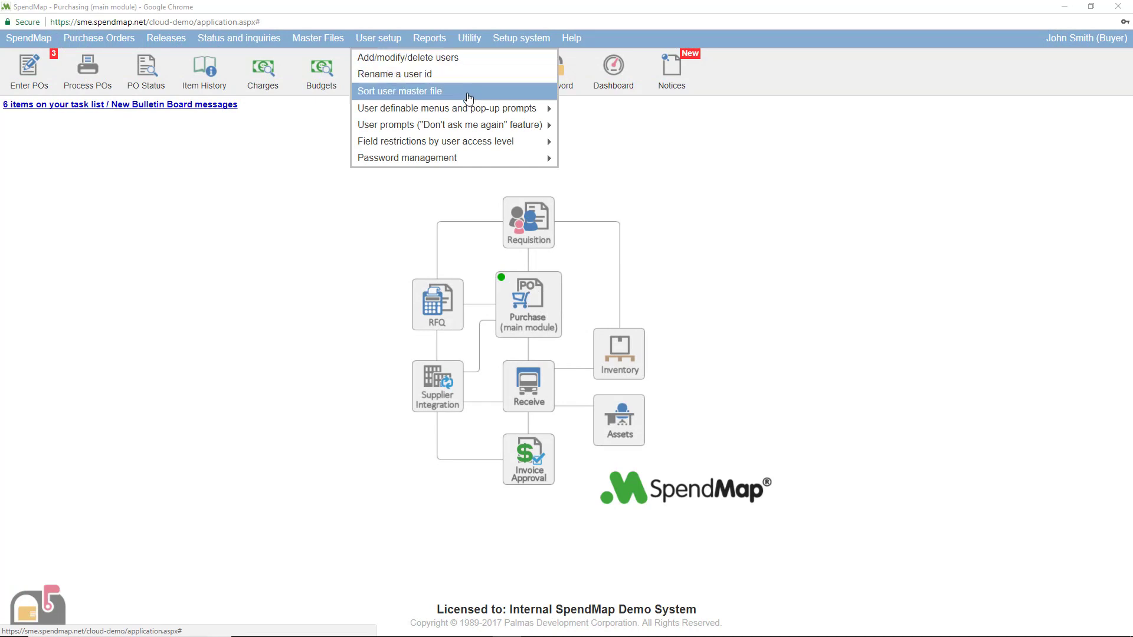
pyautogui.moveTo(470, 112)
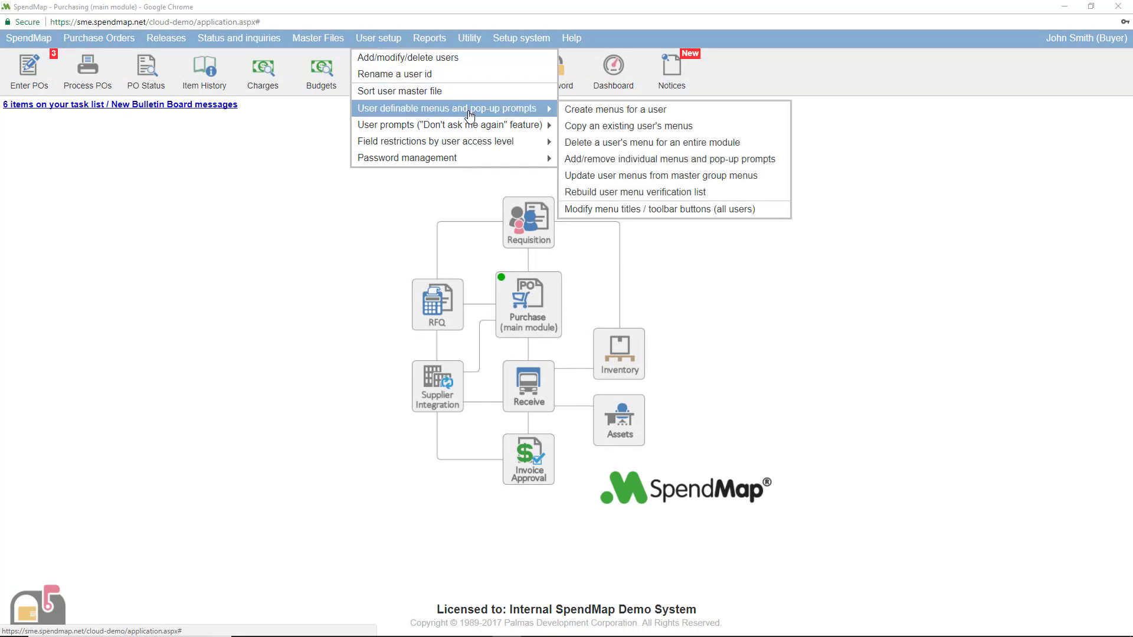
pyautogui.click(467, 60)
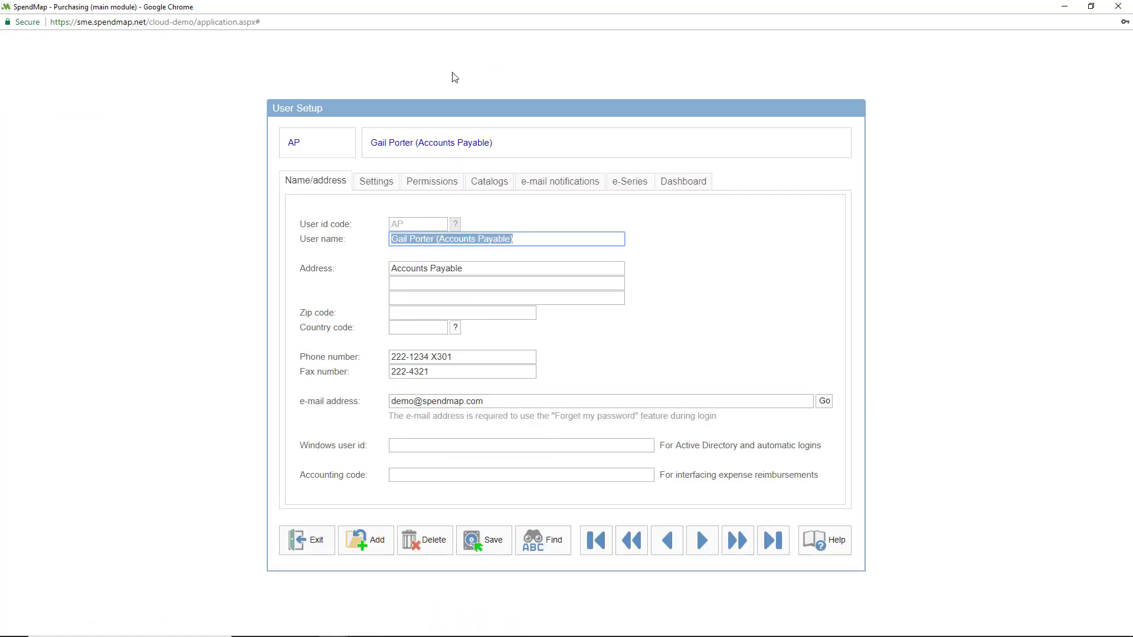
pyautogui.click(386, 182)
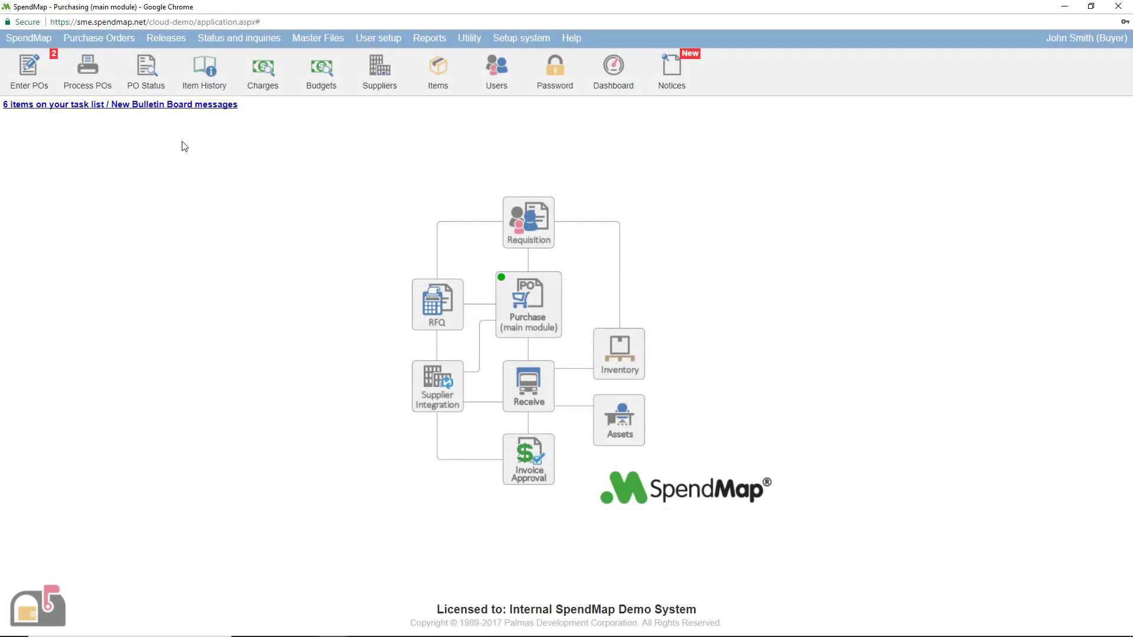
pyautogui.click(102, 39)
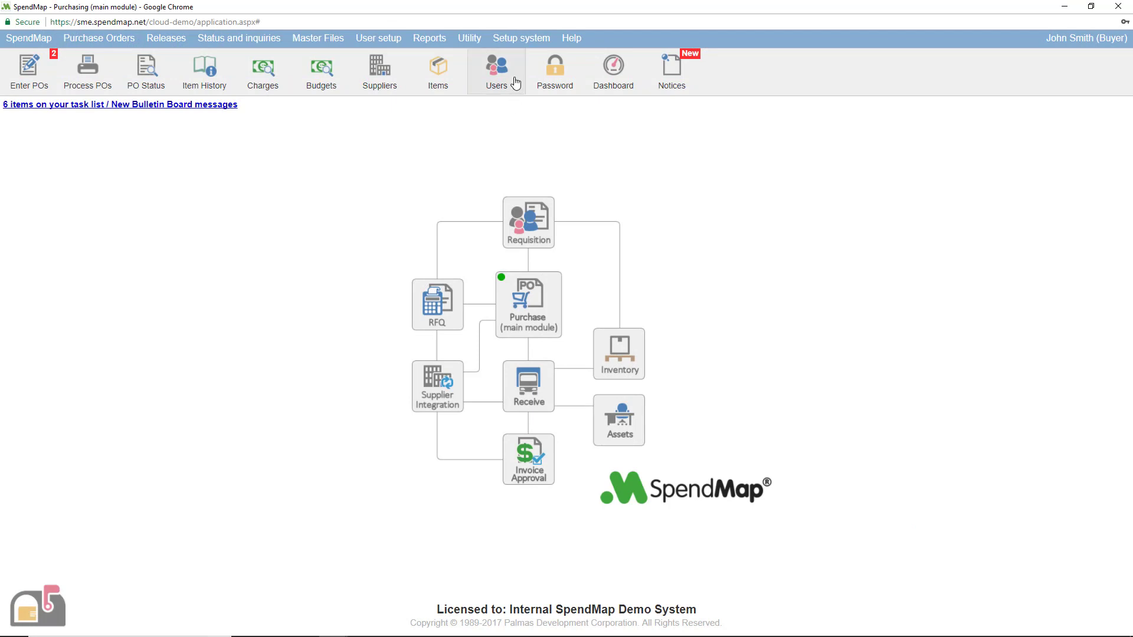
pyautogui.click(515, 81)
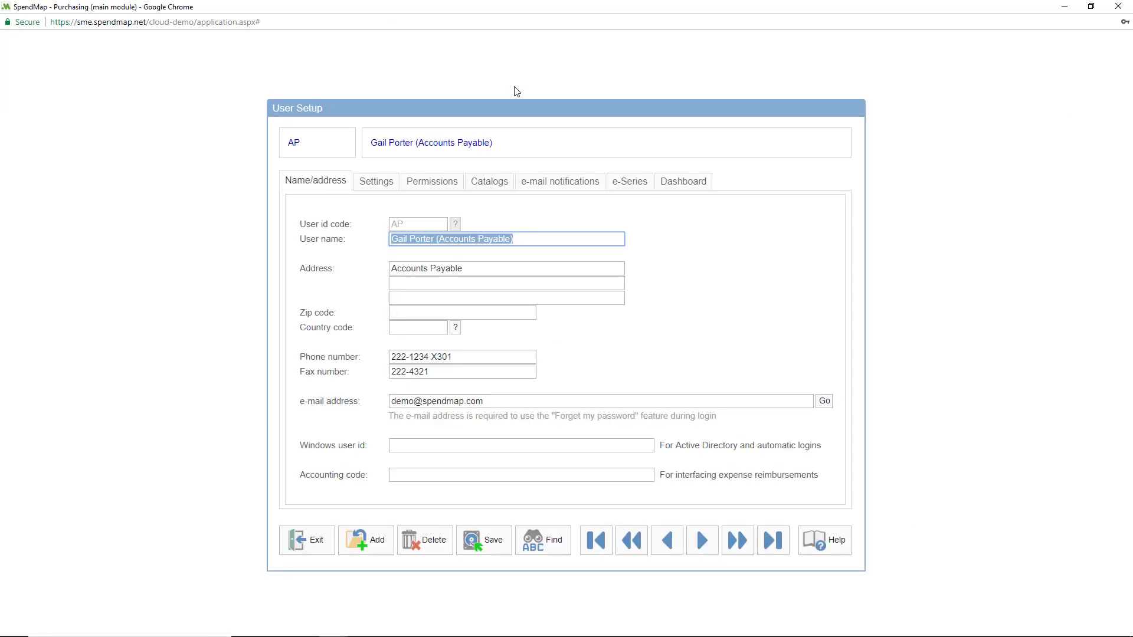
# Step: Add a new user with an id code and full name, and save it with a confirmed password
pyautogui.click(382, 549)
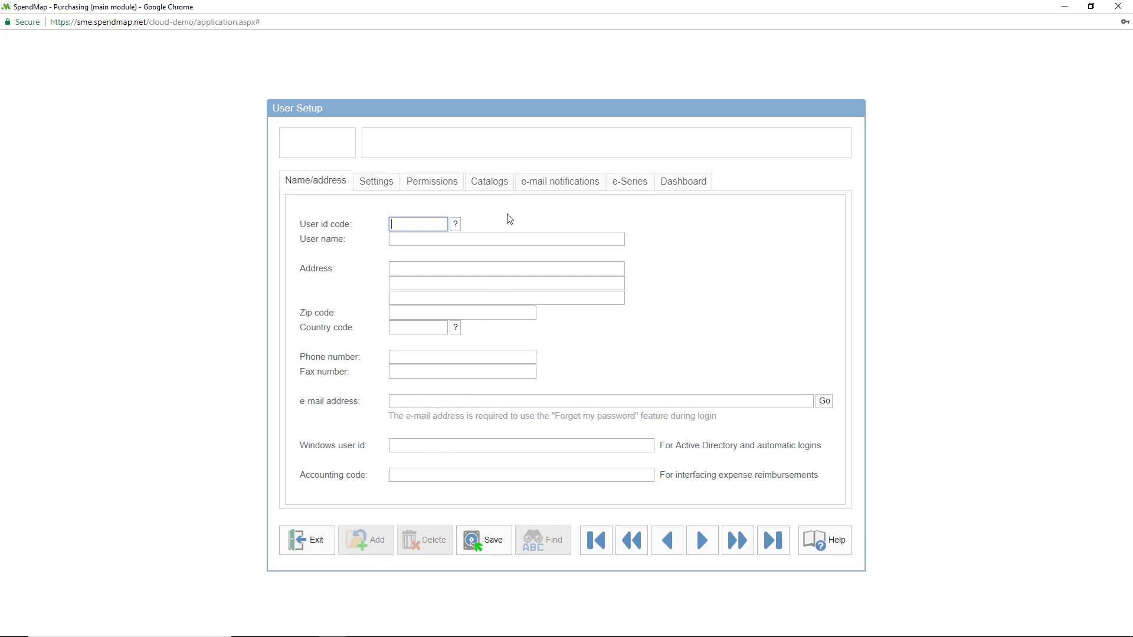
pyautogui.write('JOHN')
pyautogui.press('Tab')
pyautogui.write('Joh')
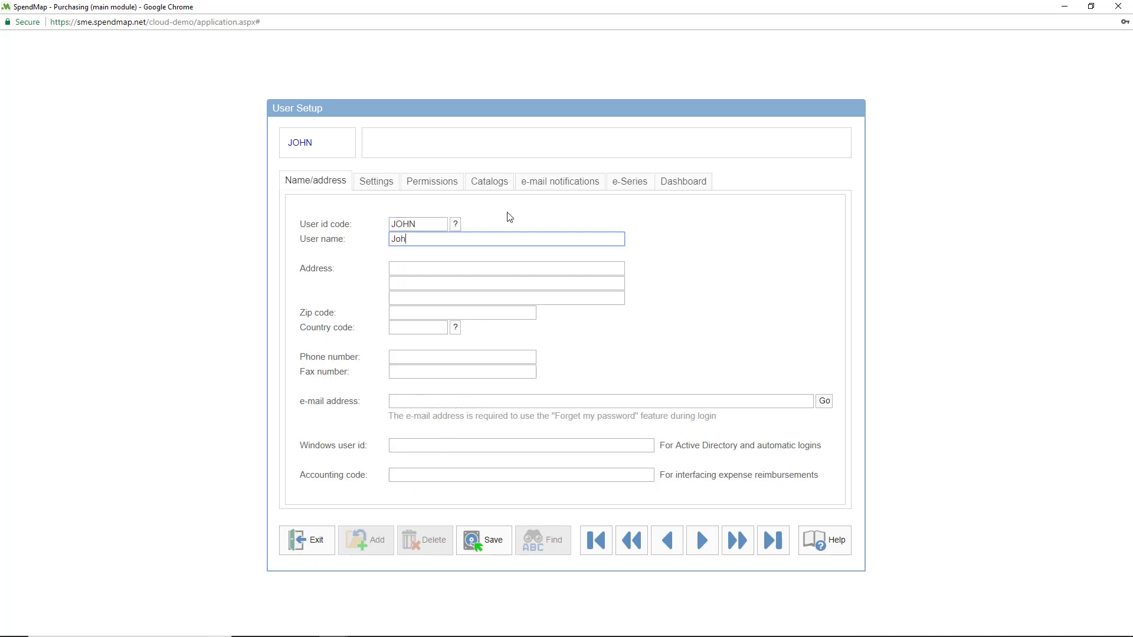
pyautogui.write('n Smith')
pyautogui.click(502, 546)
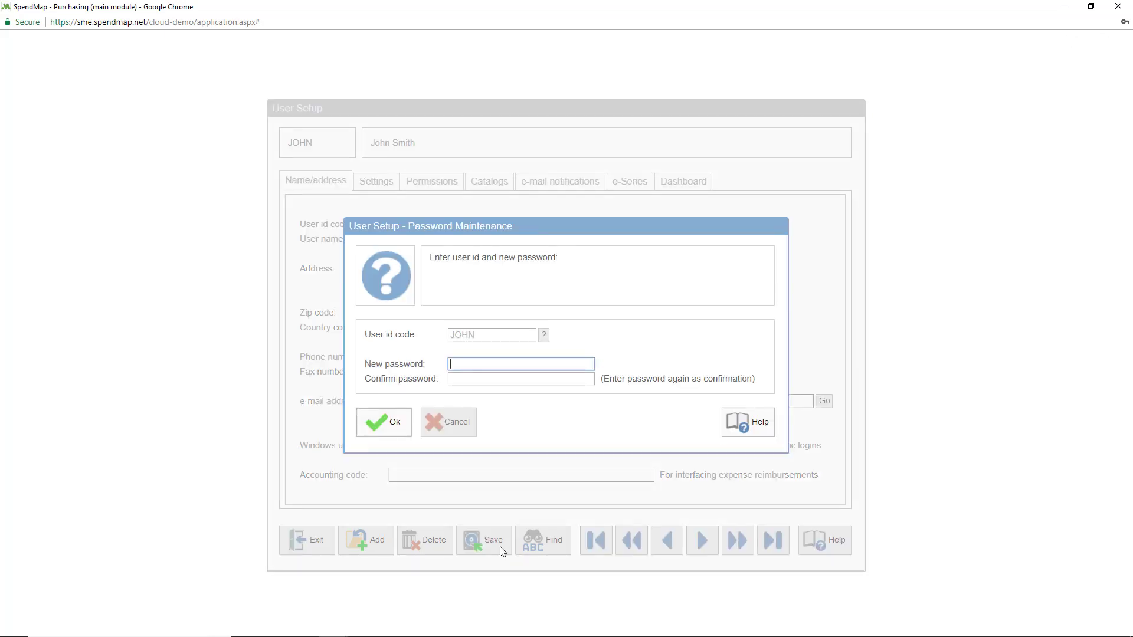
pyautogui.write('123')
pyautogui.press('Tab')
pyautogui.write('123')
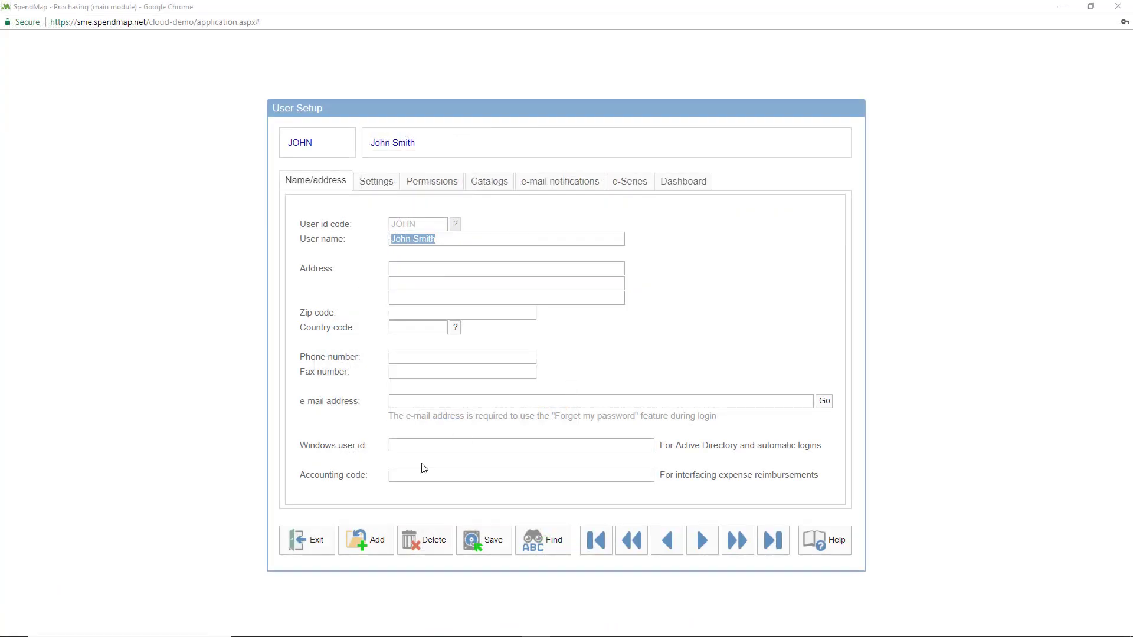
# Step: Add another user by copying the existing FULL user's details to a new code
pyautogui.click(377, 540)
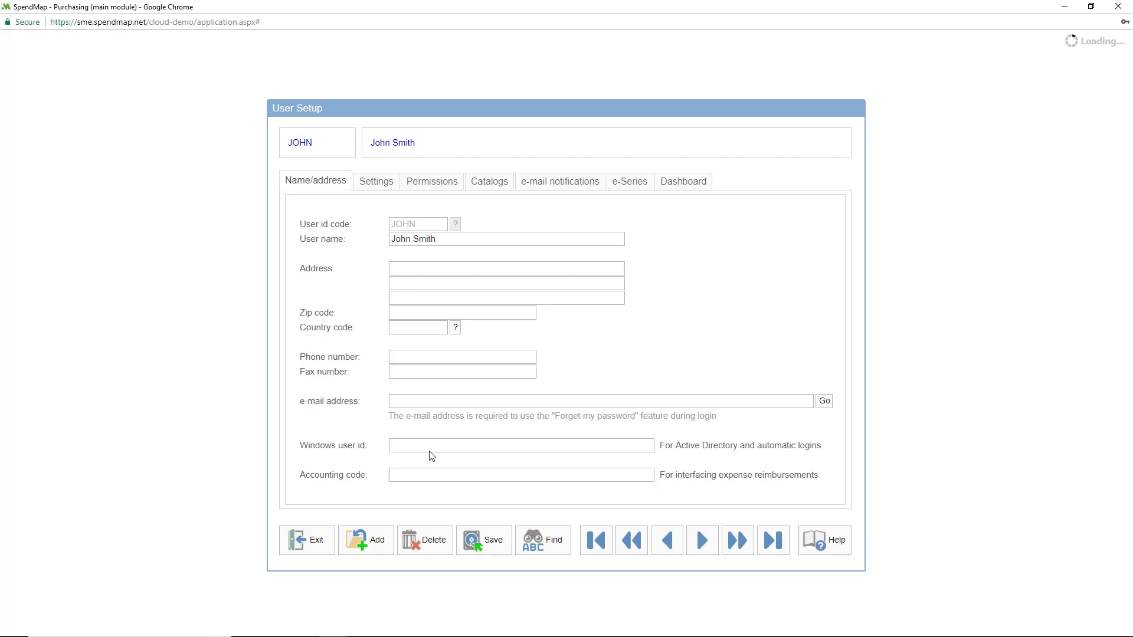
pyautogui.write('FULL')
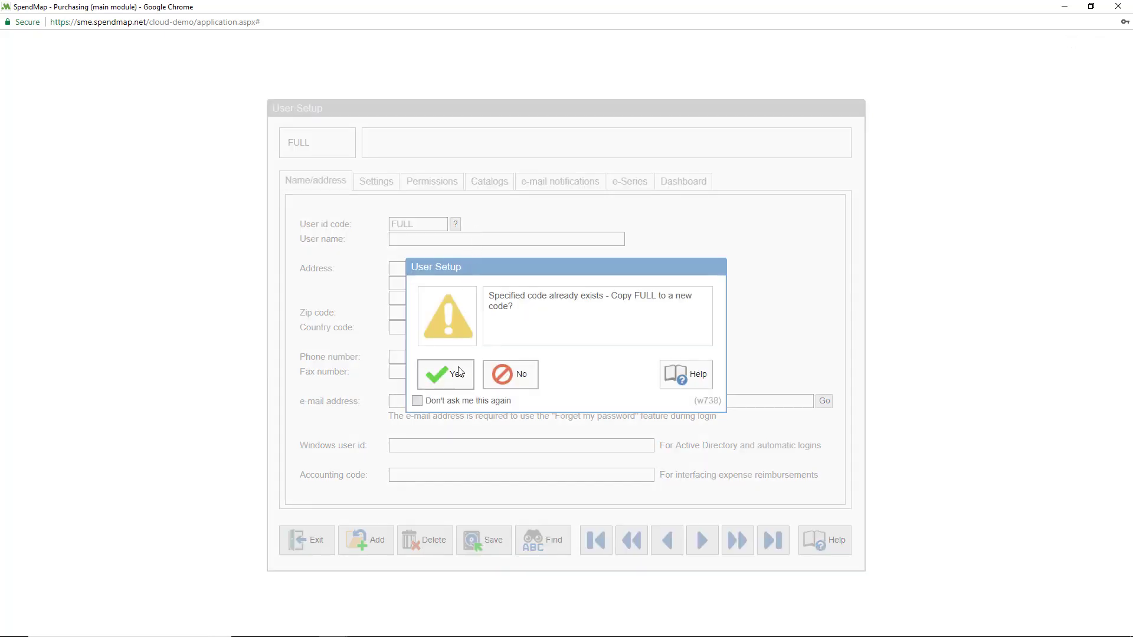
pyautogui.click(455, 375)
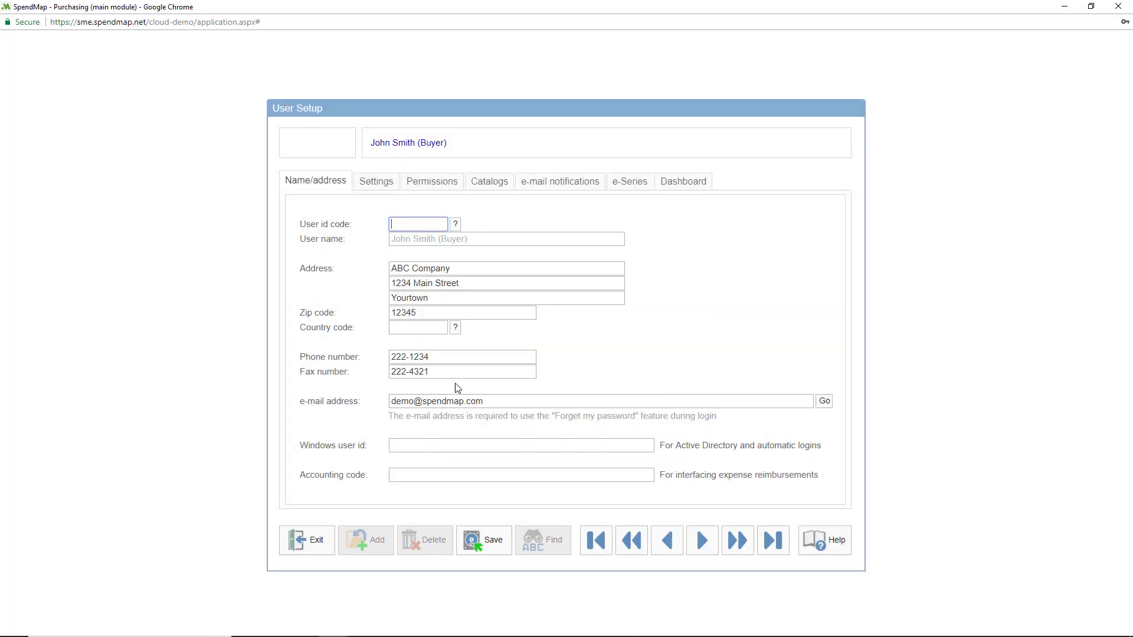
# Step: Enter the new user's id code and full name, and append extension ', x222' to the phone number
pyautogui.write('JANE')
pyautogui.press('Tab')
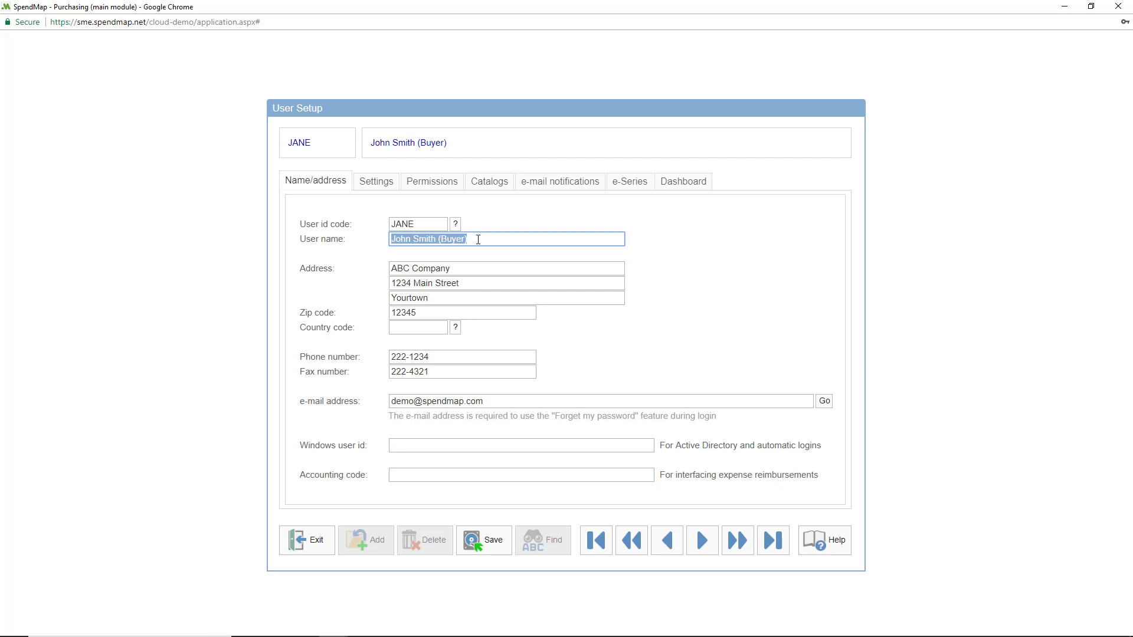
pyautogui.write('Jane Smith')
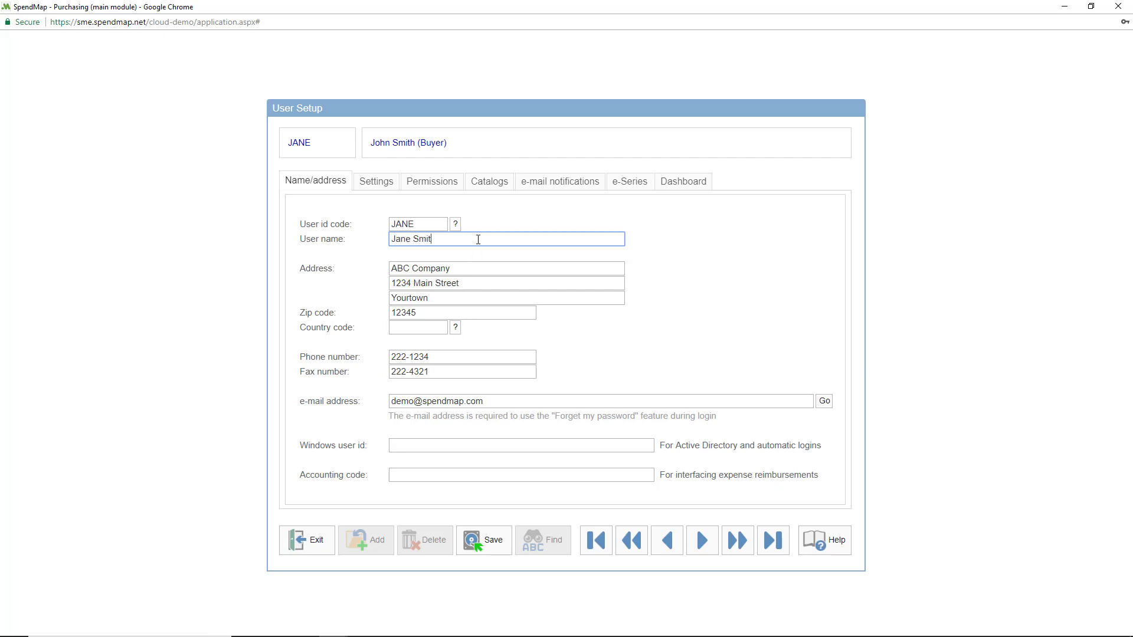
pyautogui.click(439, 356)
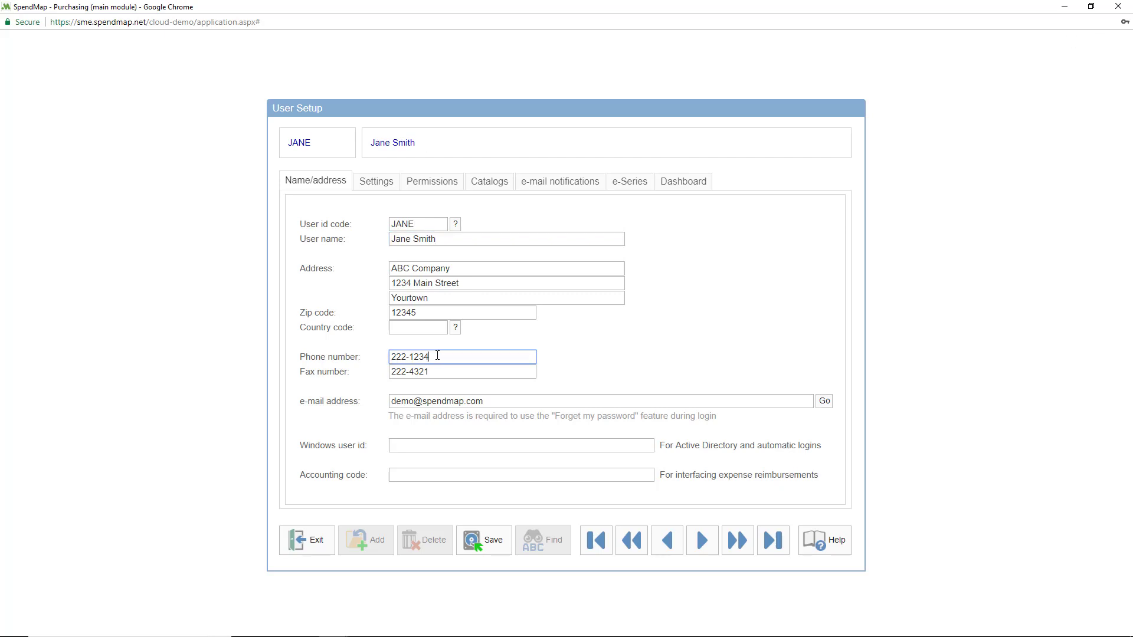
pyautogui.write(', x222')
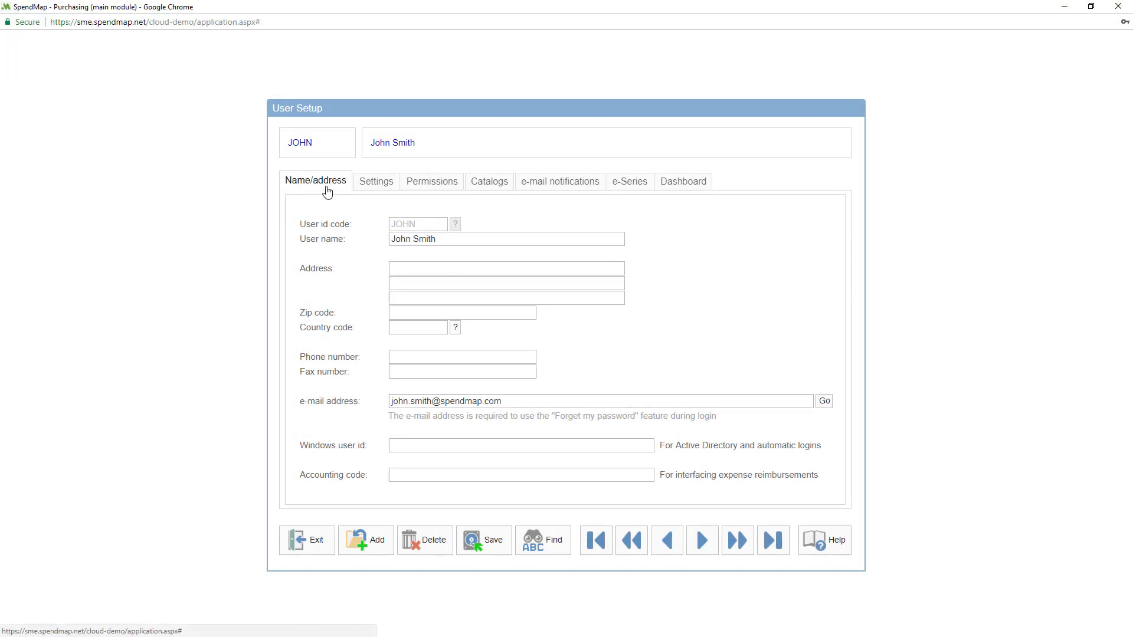
pyautogui.click(507, 401)
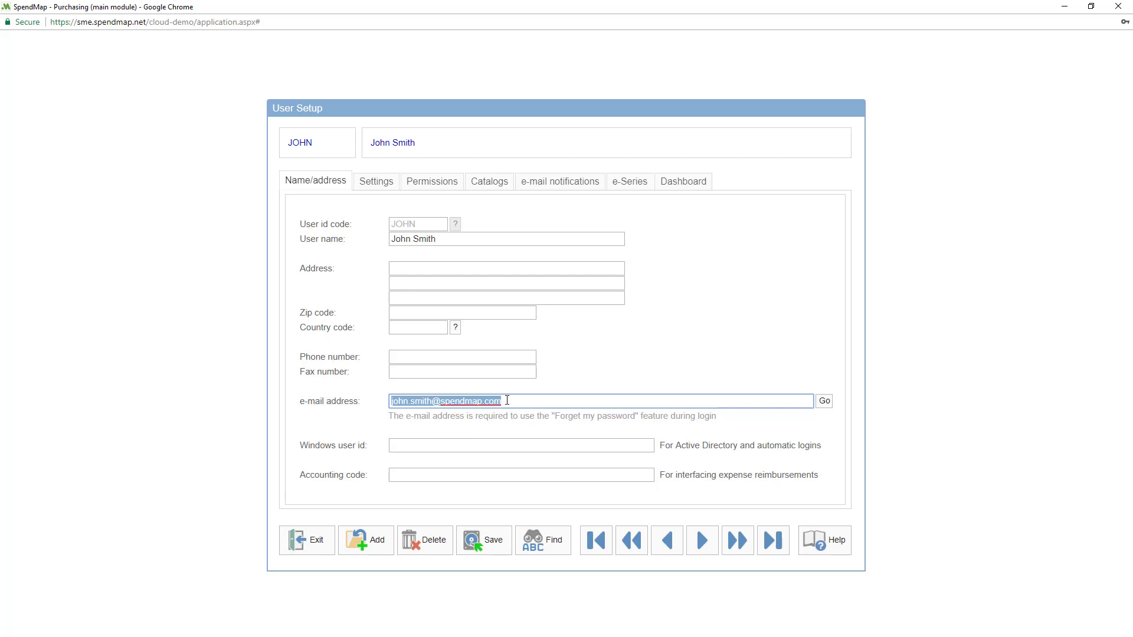
pyautogui.click(565, 184)
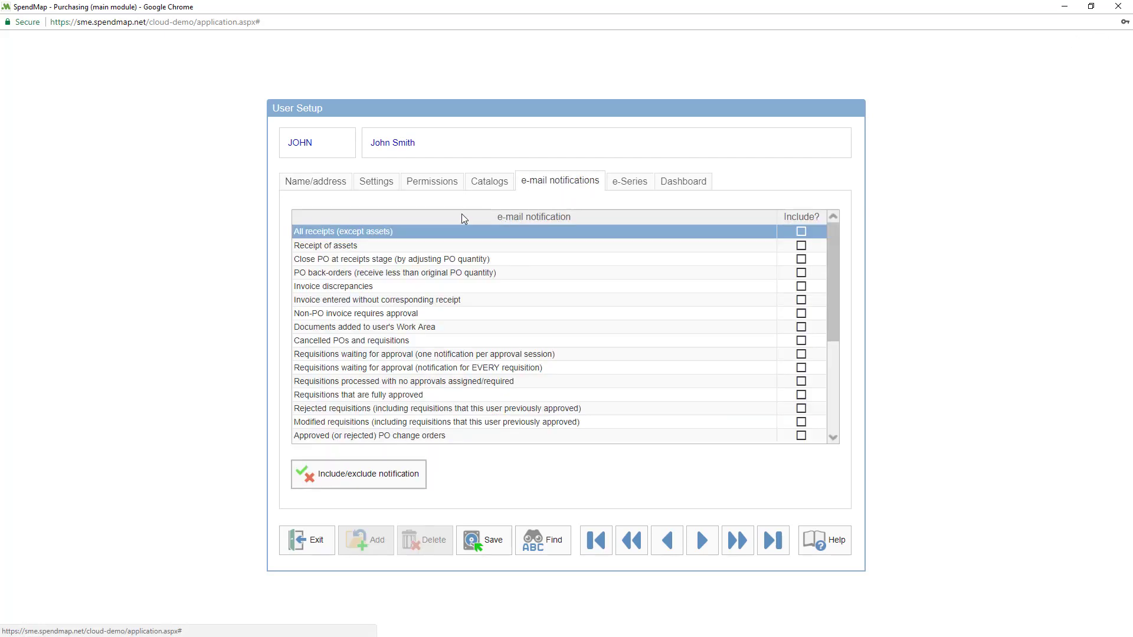
pyautogui.click(328, 193)
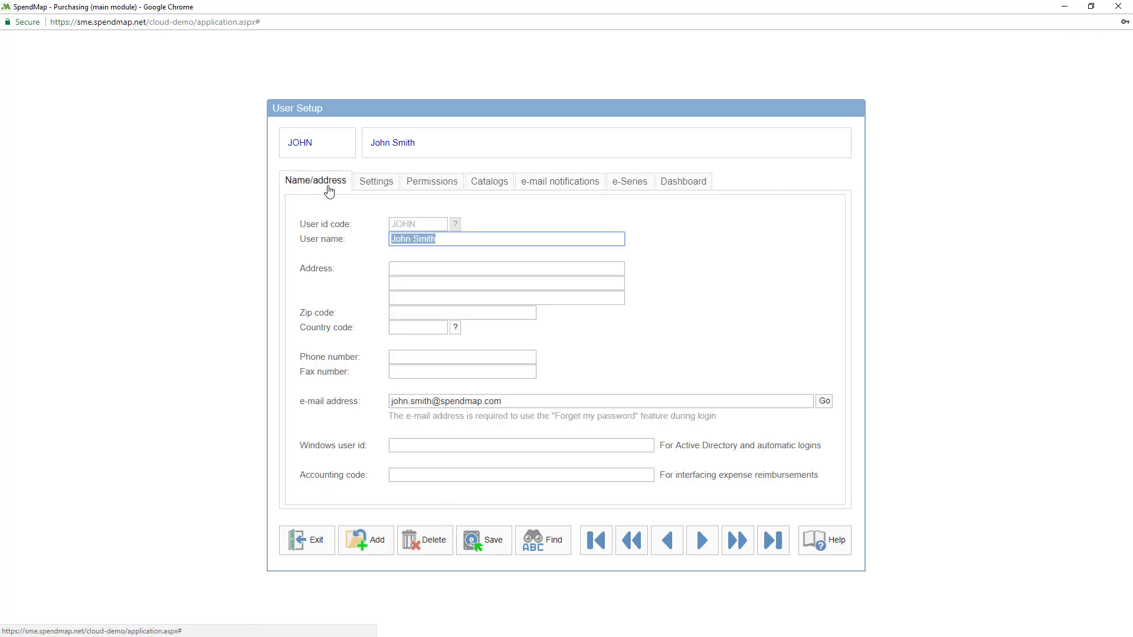
# Step: Show the user's Settings tab with licence reservation, cost center and invoice error limits
pyautogui.click(378, 192)
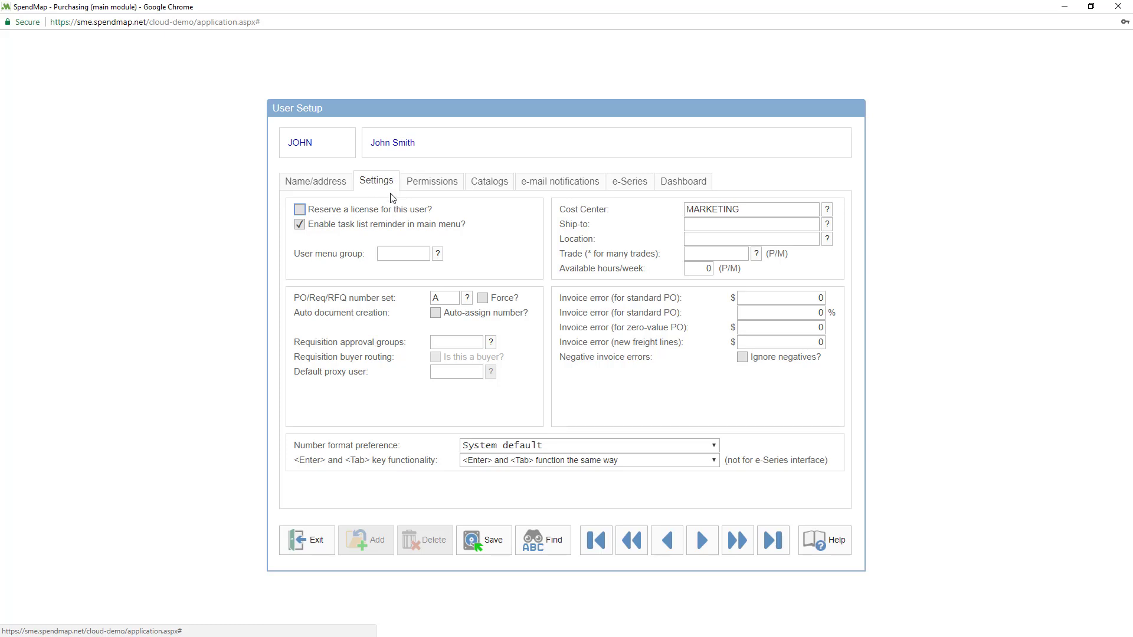
# Step: Review the user's Permissions tab
pyautogui.click(429, 190)
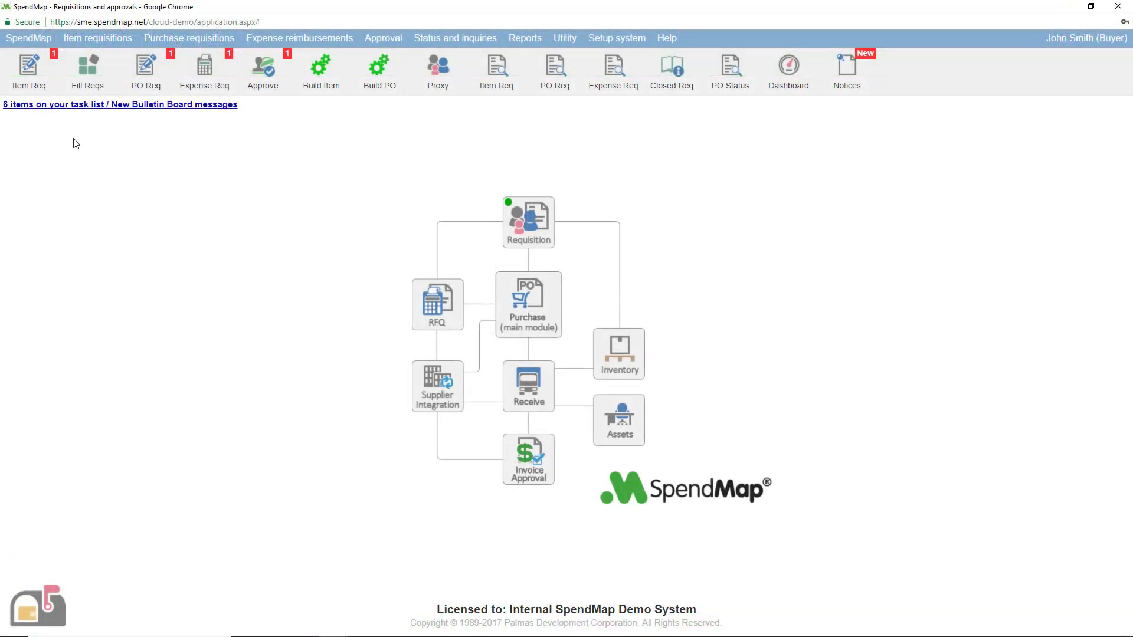
# Step: Open the module-switching menu, then close it again
pyautogui.click(29, 39)
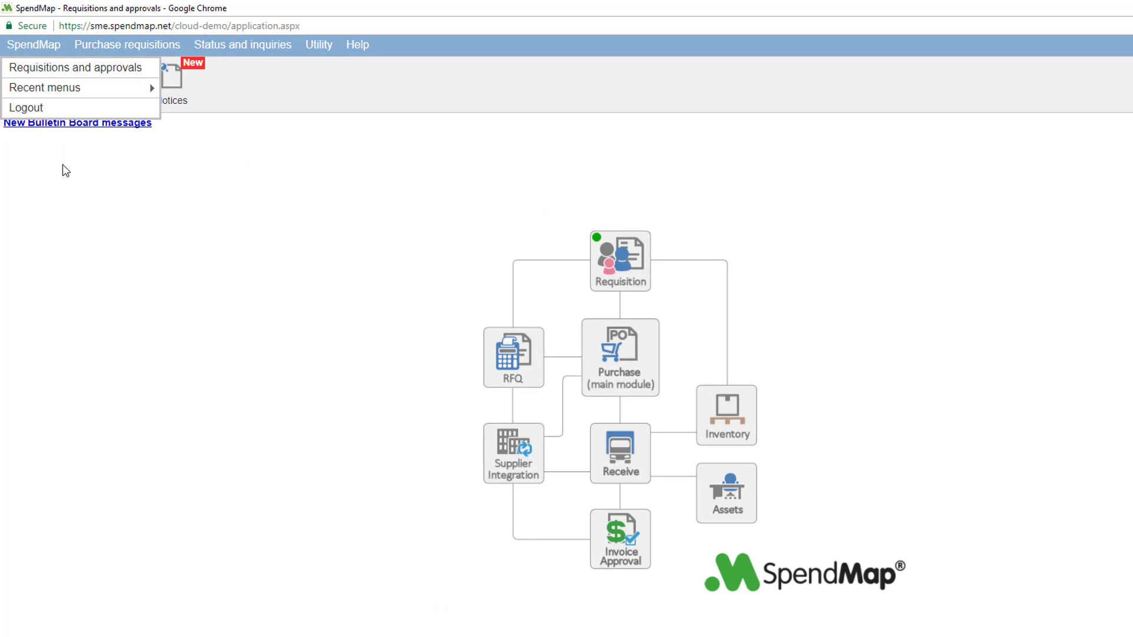
pyautogui.click(65, 170)
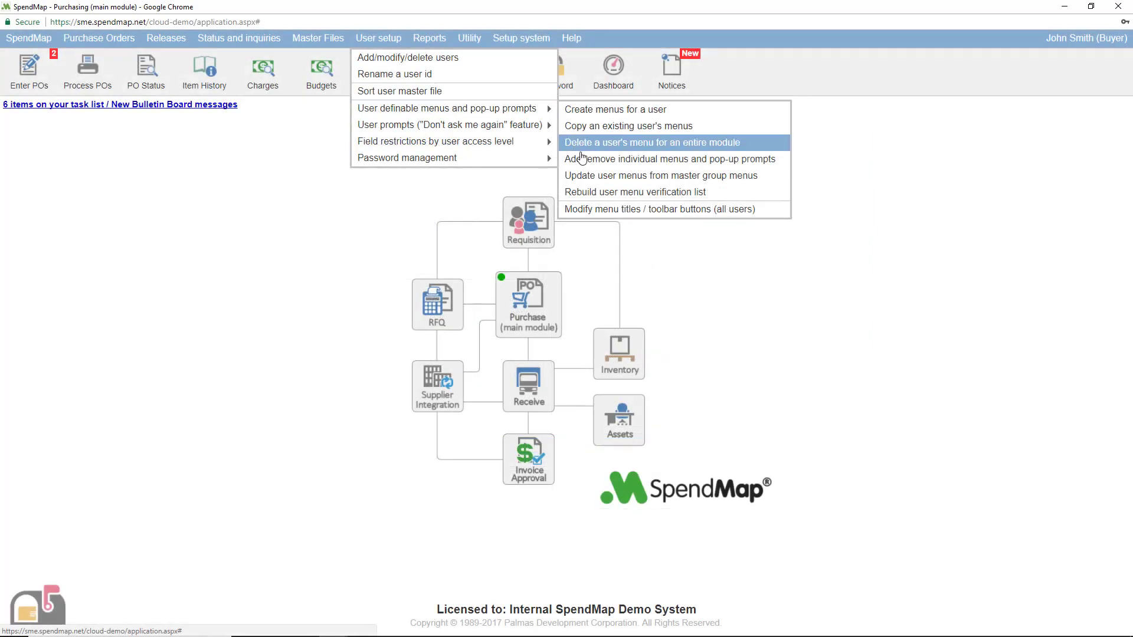
# Step: Update user menus from master group menus, overwriting MENU, PERMISSION, E-MAIL and DASHBOARD settings
pyautogui.click(727, 182)
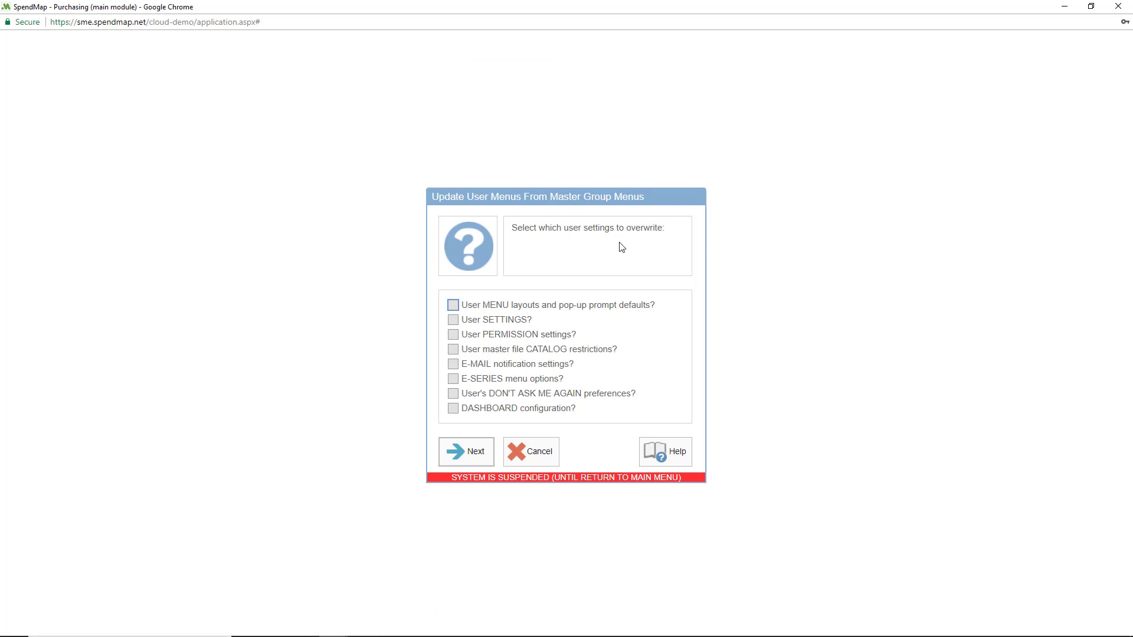
pyautogui.click(454, 307)
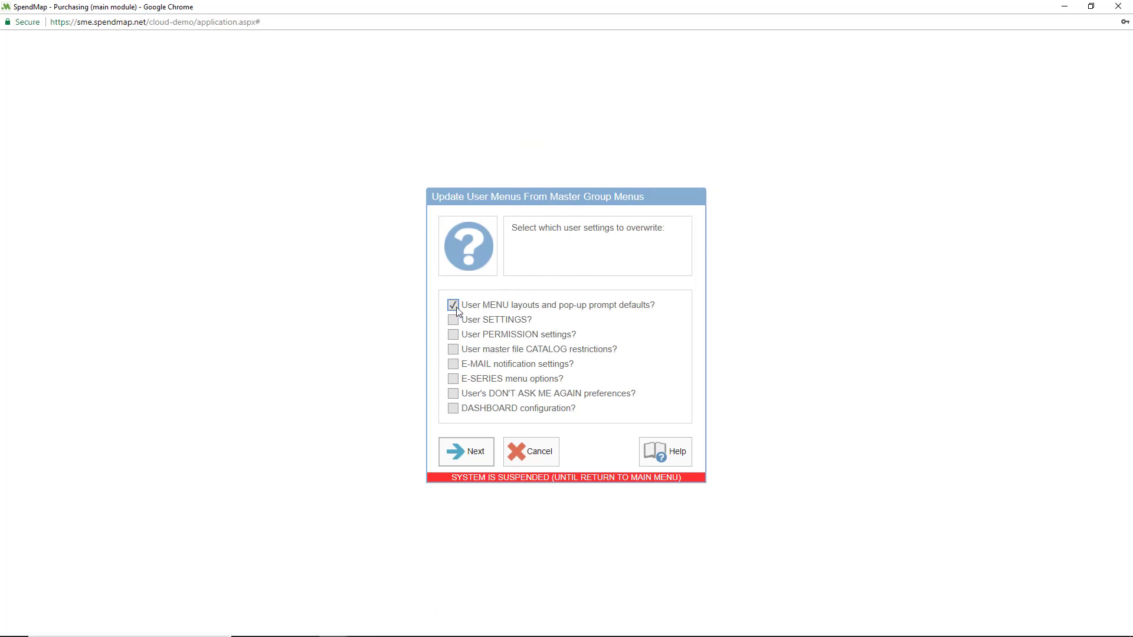
pyautogui.click(455, 336)
pyautogui.click(454, 365)
pyautogui.click(453, 409)
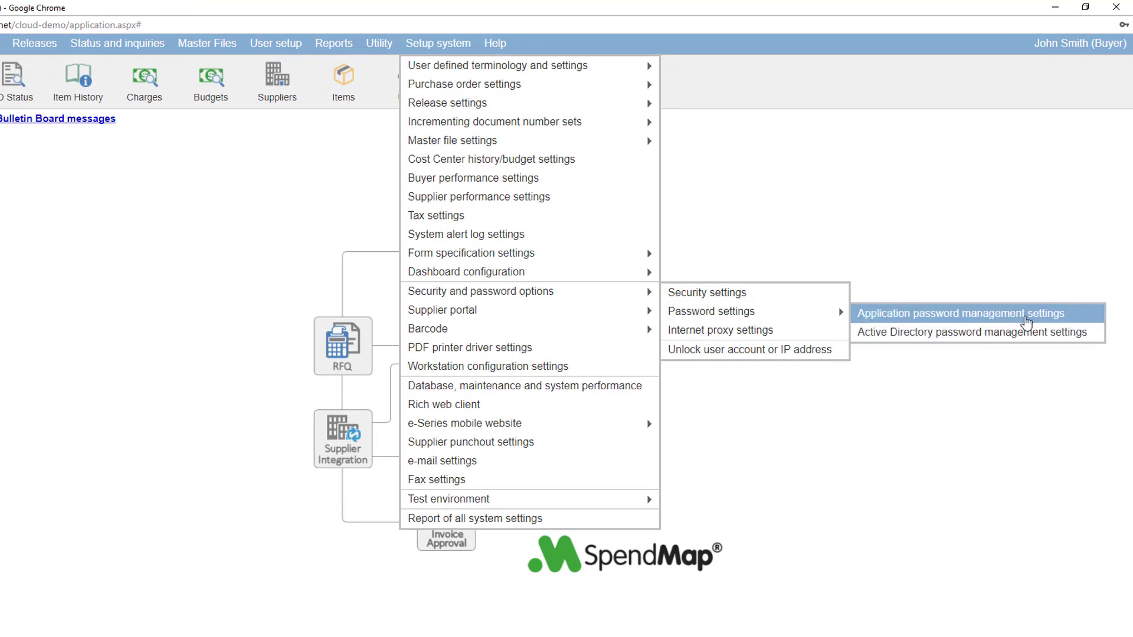
# Step: Open the Application Password Management Settings dialog
pyautogui.click(1026, 321)
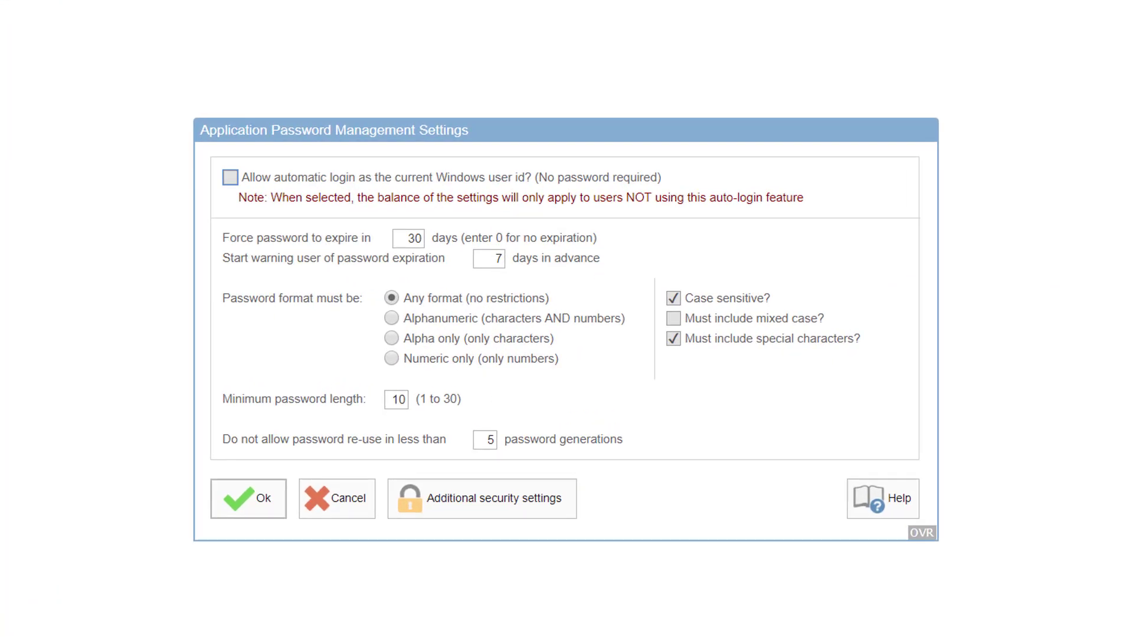